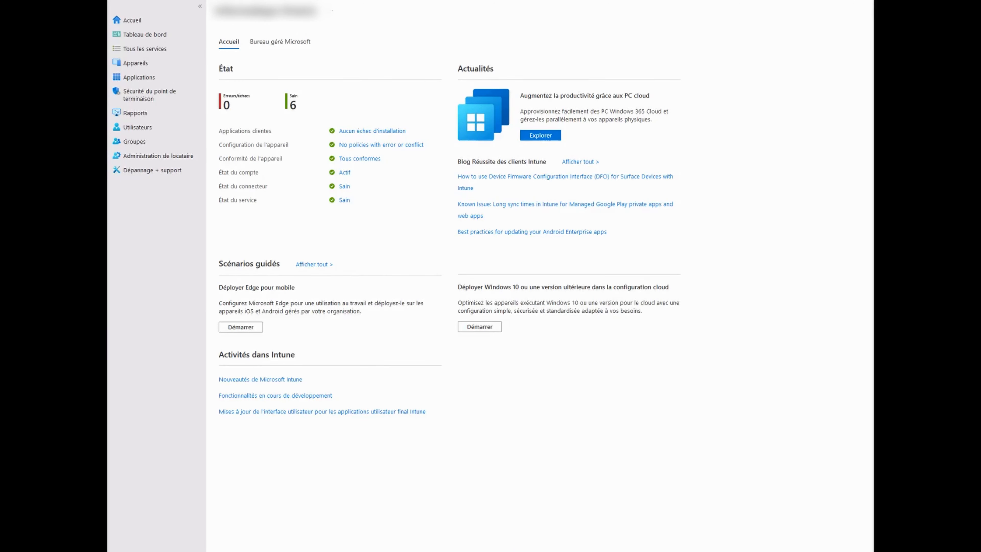
- Open the Windows Autopilot deployment profiles under device enrollment and start creating a PC Windows profile
{"action": "left_click", "coordinate": [136, 63]}
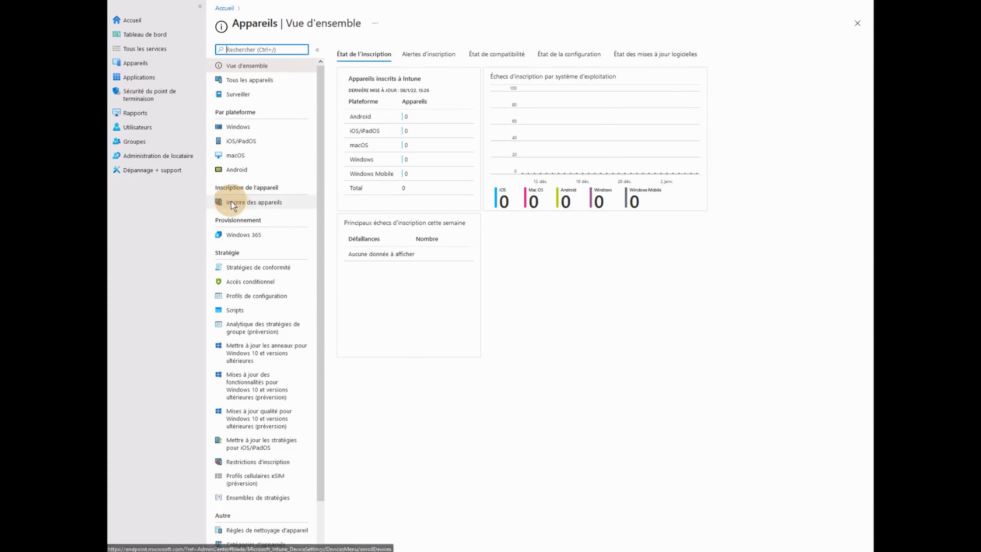
{"action": "left_click", "coordinate": [261, 200]}
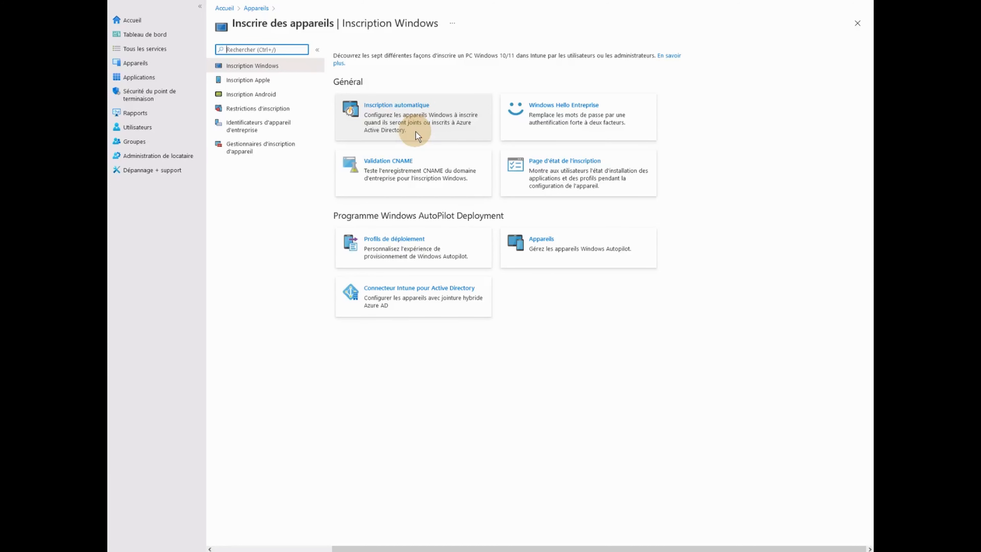
{"action": "left_click", "coordinate": [390, 239]}
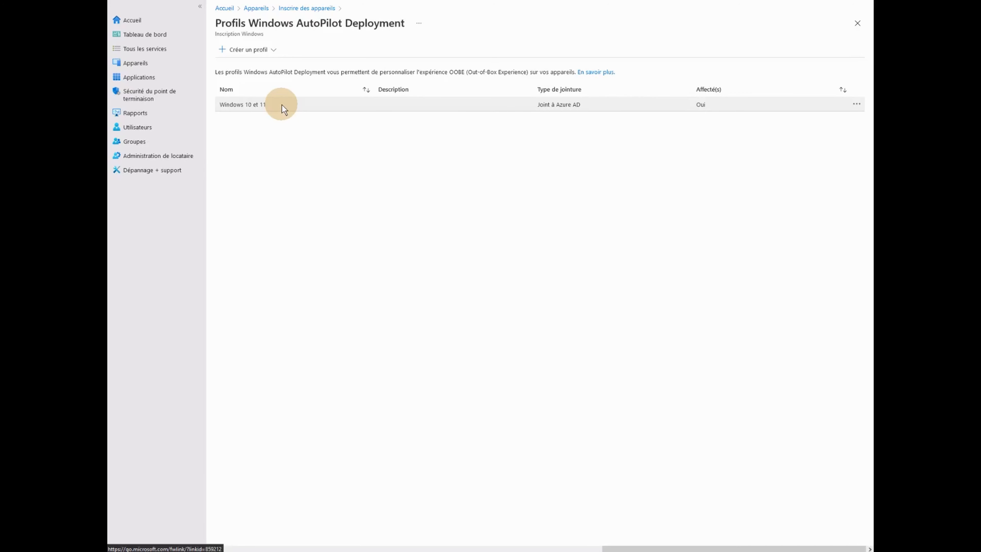
{"action": "left_click", "coordinate": [261, 49]}
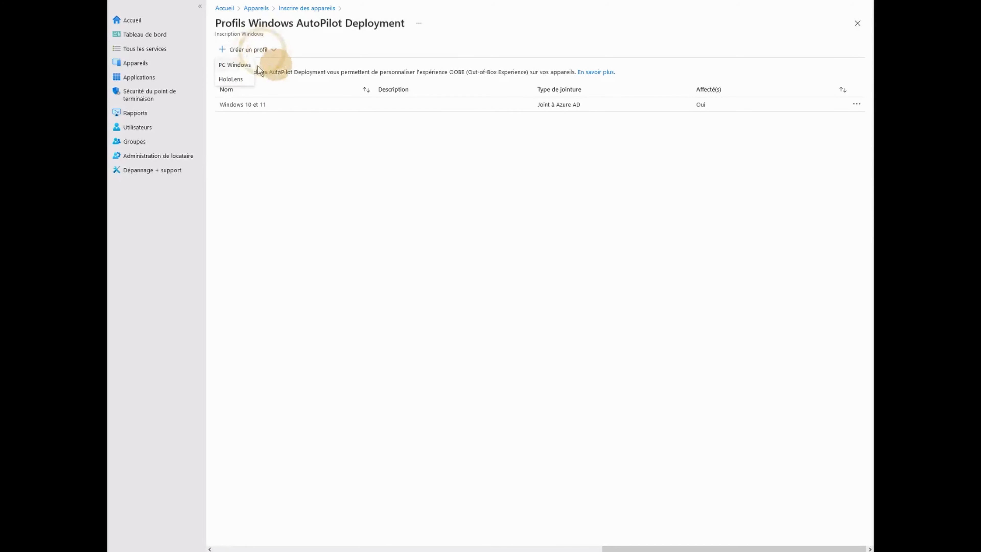
{"action": "left_click", "coordinate": [235, 65]}
- Name the deployment profile "Profil Blog du wis Ordinateur Windows" and enable conversion of all targeted devices to Autopilot
{"action": "left_click", "coordinate": [385, 77]}
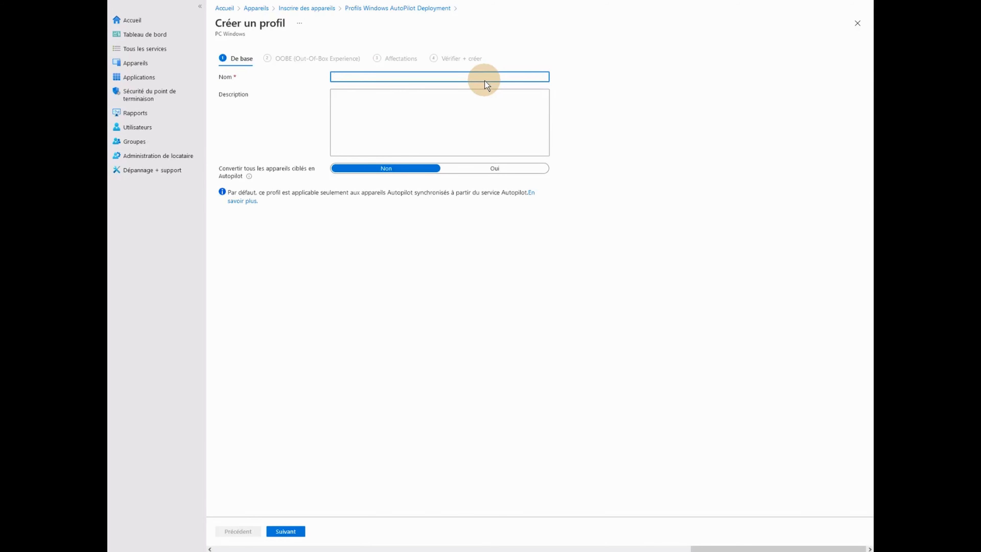
{"action": "type", "text": "Profil Blog du wis"}
{"action": "type", "text": "Ordinateur Windows"}
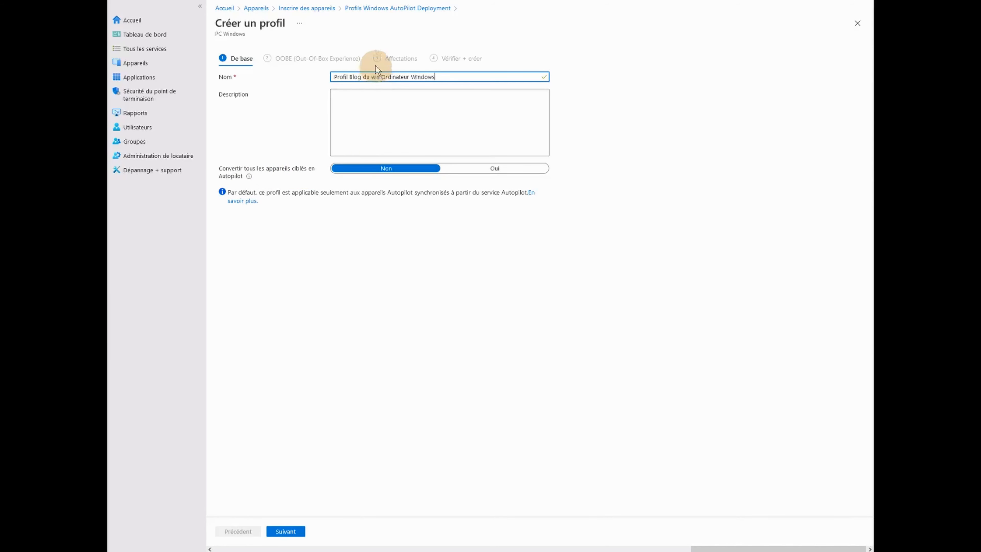
{"action": "left_click", "coordinate": [485, 169]}
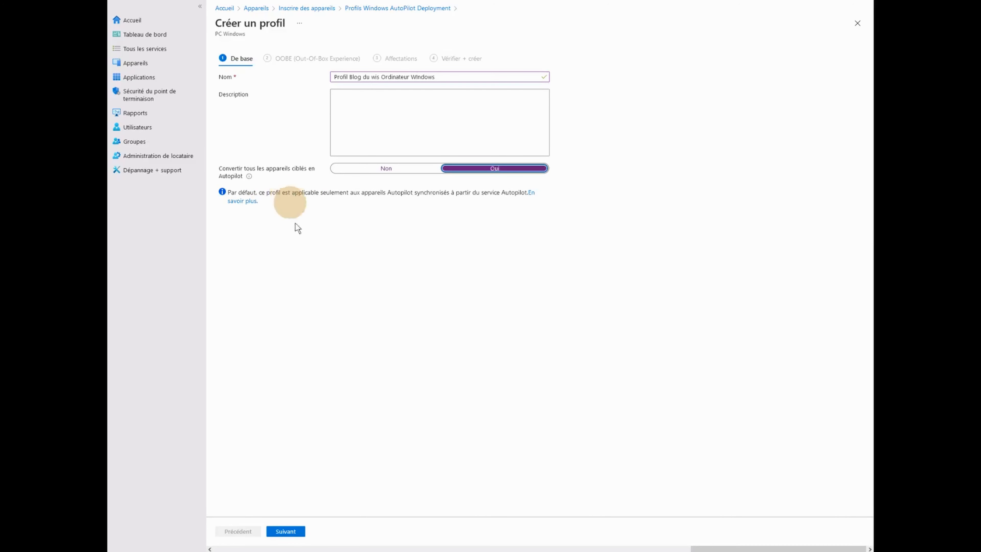
{"action": "left_click", "coordinate": [291, 531]}
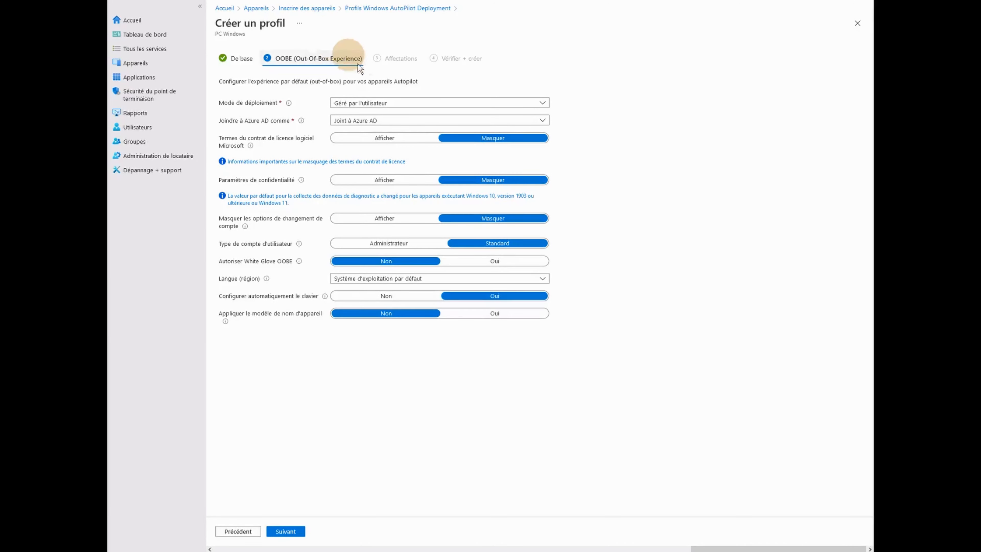
- Choose the deployment mode "Géré par l'utilisateur" and keep the join type "Joint à Azure AD"
{"action": "left_click", "coordinate": [363, 104]}
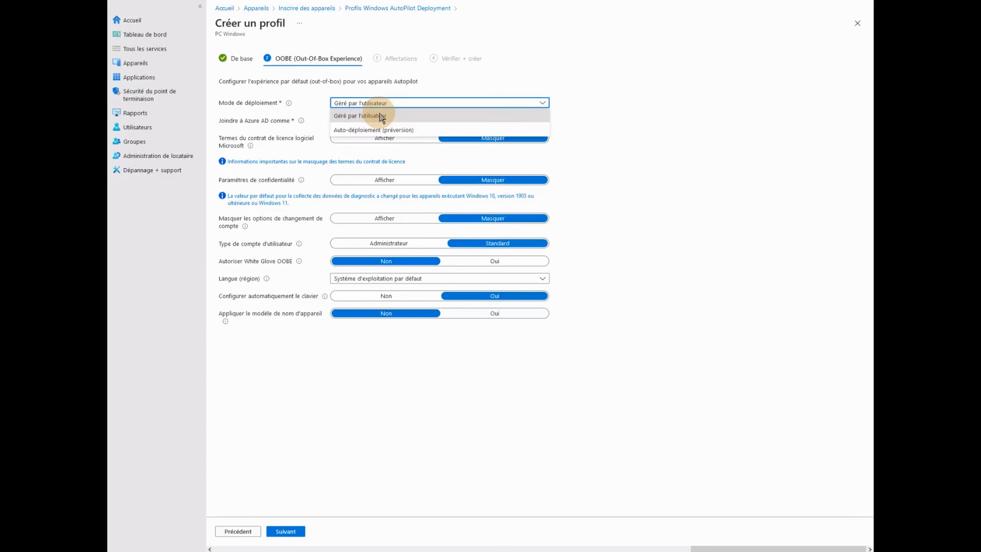
{"action": "left_click", "coordinate": [379, 114]}
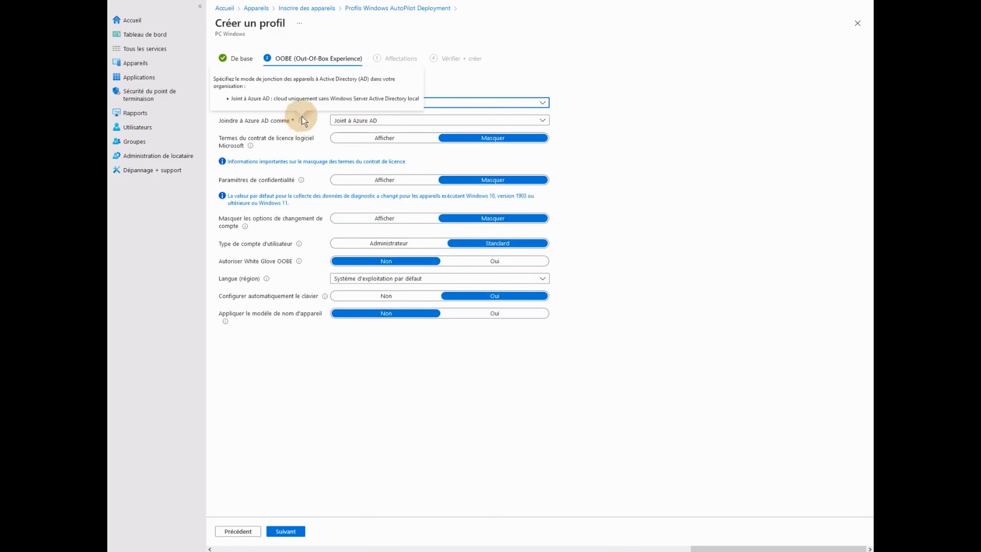
{"action": "left_click", "coordinate": [448, 118]}
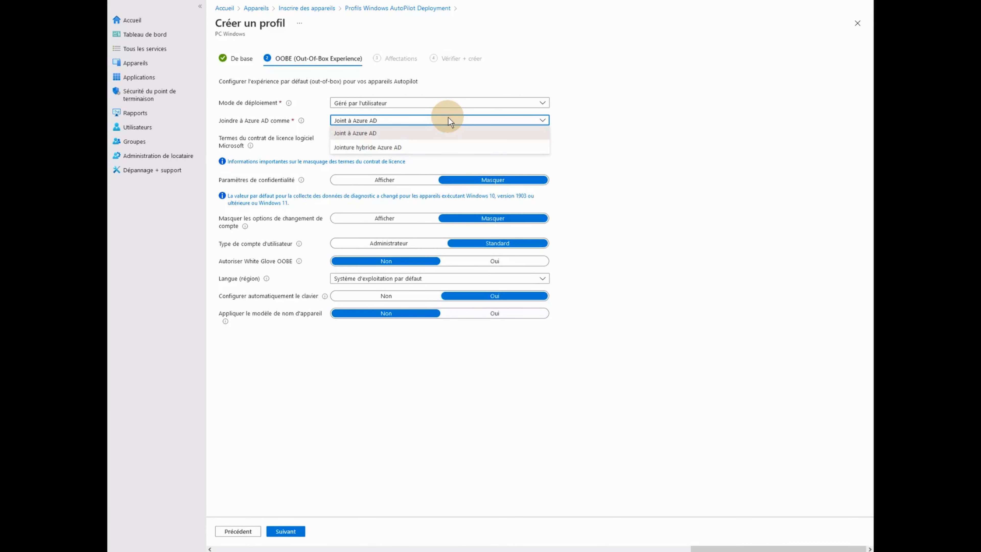
{"action": "left_click", "coordinate": [269, 129]}
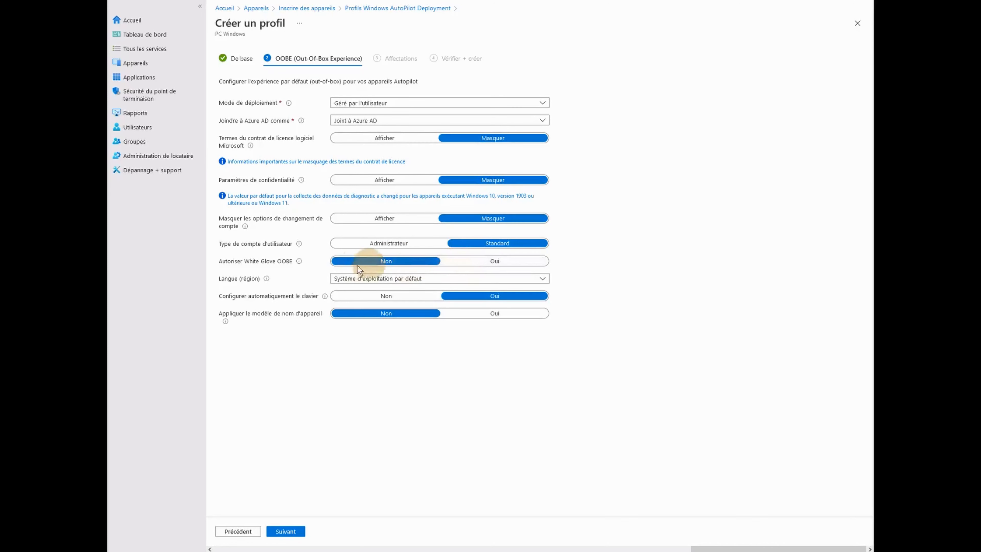
- Keep White Glove OOBE set to Non and the language at "Système d'exploitation par défaut" after reviewing the available languages
{"action": "mouse_move", "coordinate": [302, 262]}
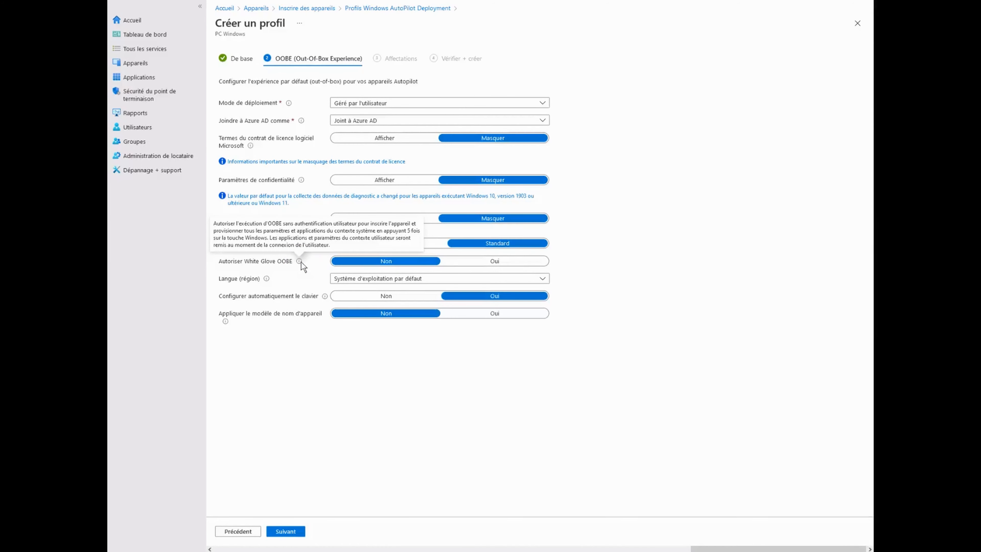
{"action": "left_click", "coordinate": [388, 261]}
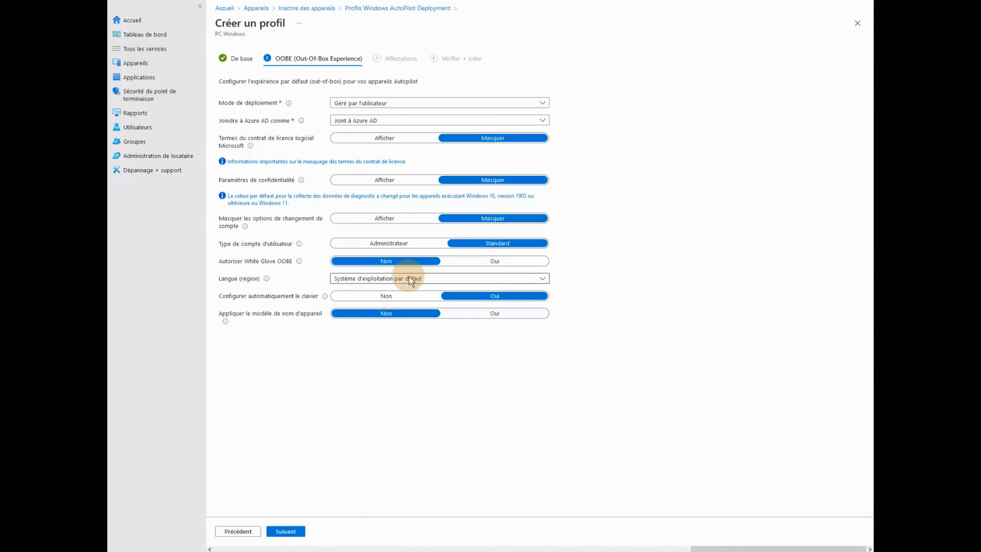
{"action": "left_click", "coordinate": [418, 277]}
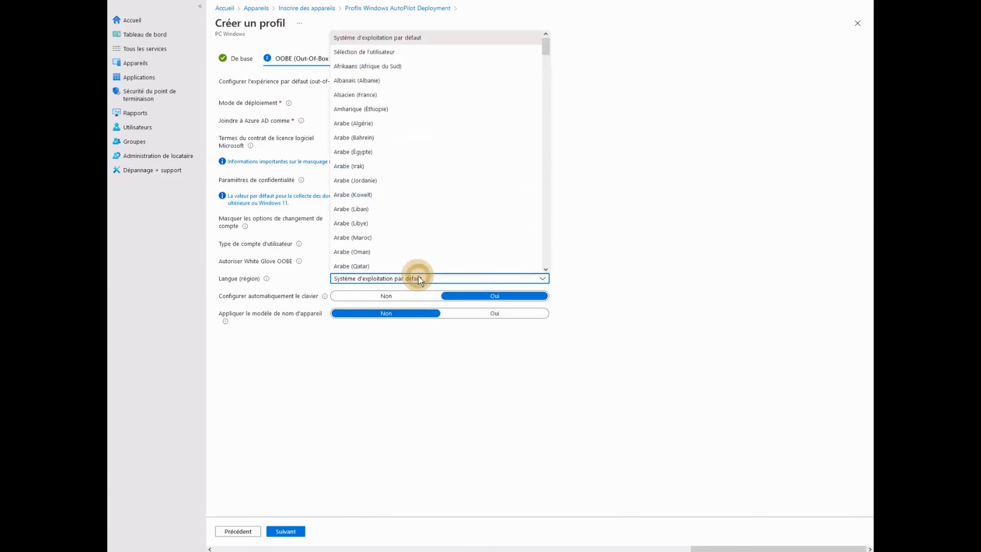
{"action": "left_click", "coordinate": [282, 275]}
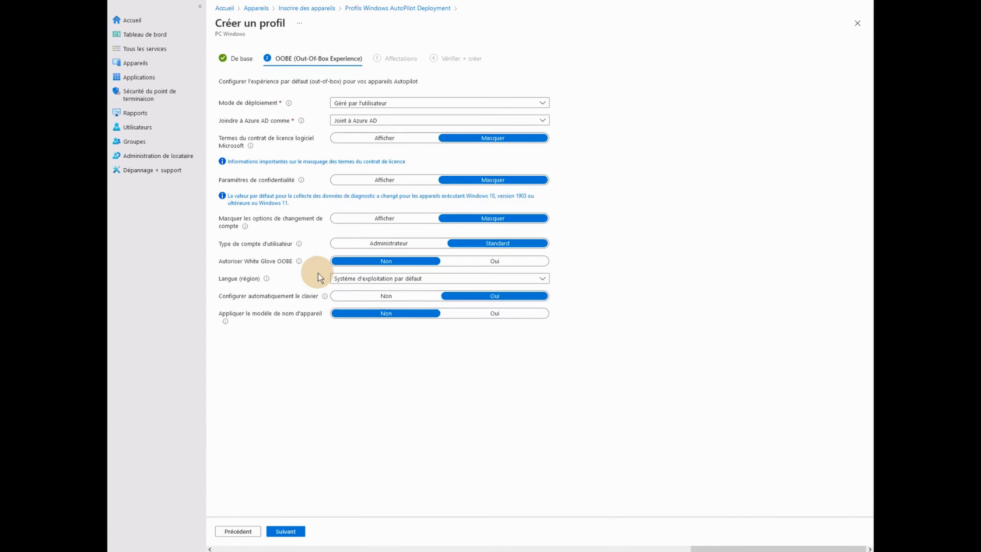
{"action": "left_click", "coordinate": [372, 282]}
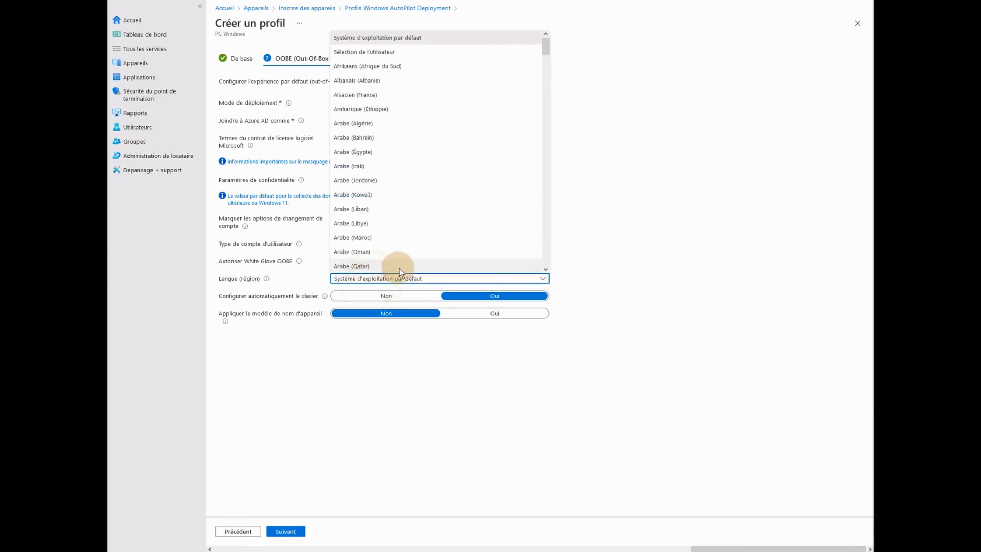
{"action": "left_click", "coordinate": [280, 275]}
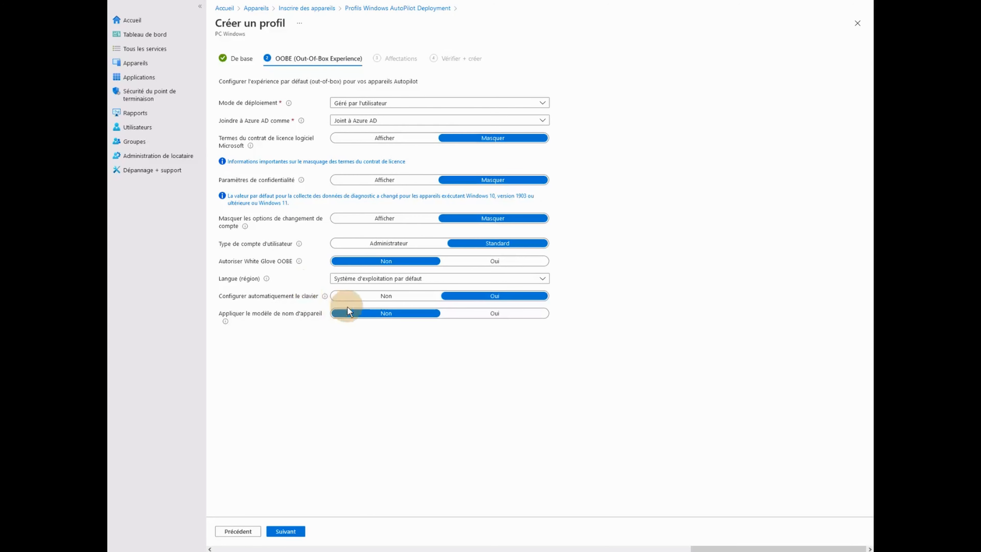
- Enable the device name template and set the name to BDWEQ-%SERIAL%
{"action": "left_click", "coordinate": [512, 311]}
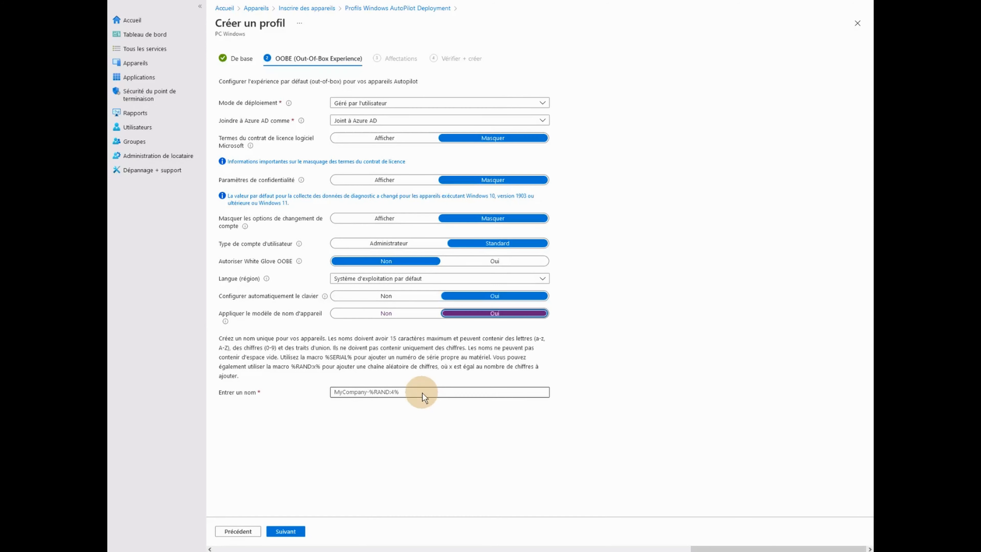
{"action": "left_click", "coordinate": [358, 393]}
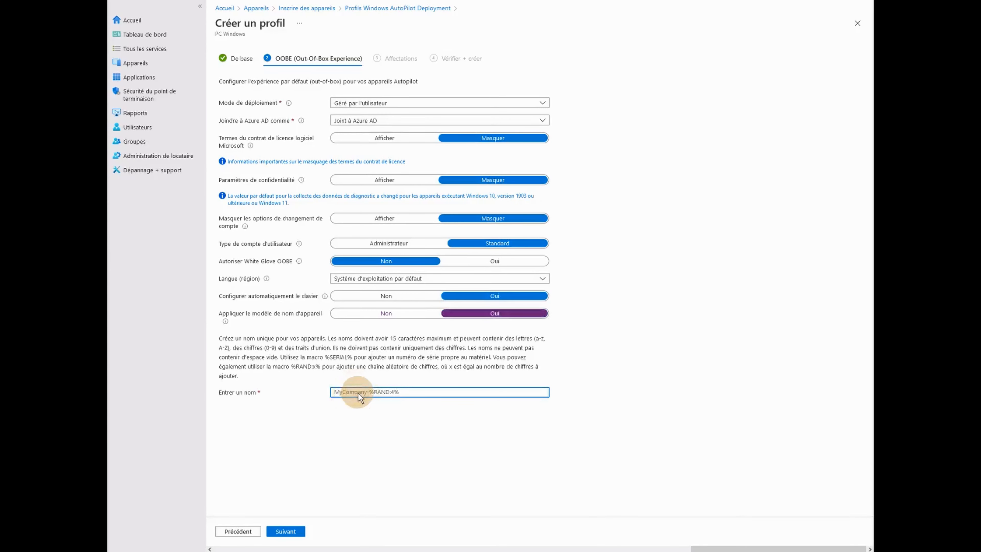
{"action": "type", "text": "BDWQ"}
{"action": "key", "text": "BackSpace"}
{"action": "type", "text": "EQ-"}
{"action": "left_click_drag", "start_coordinate": [325, 358], "coordinate": [371, 392]}
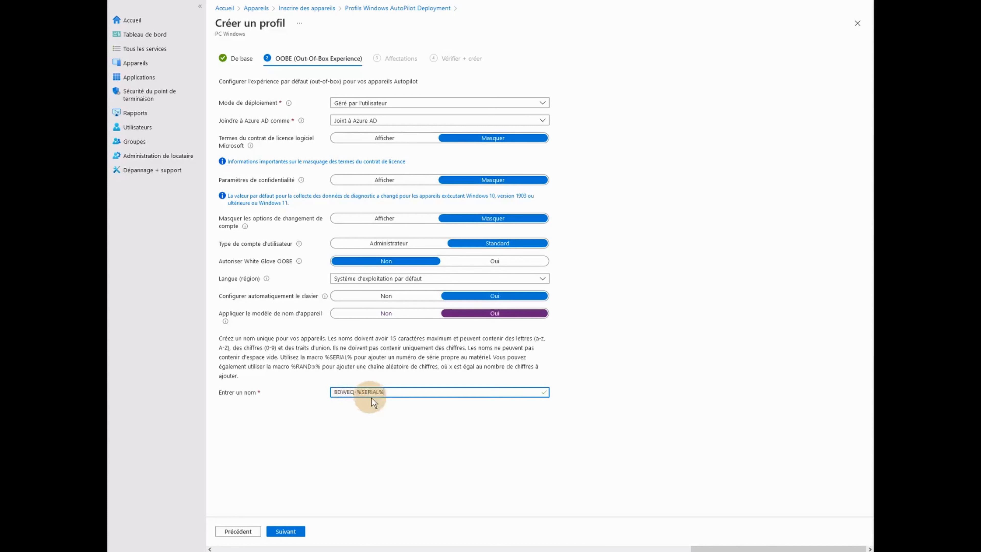
- Leave the group assignments empty and create the Autopilot deployment profile
{"action": "left_click", "coordinate": [290, 533]}
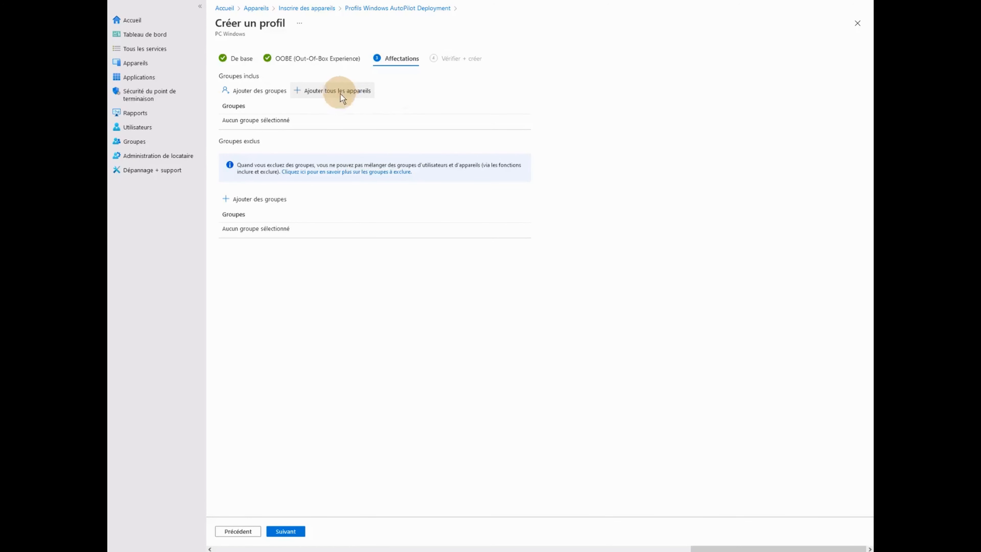
{"action": "left_click", "coordinate": [285, 533]}
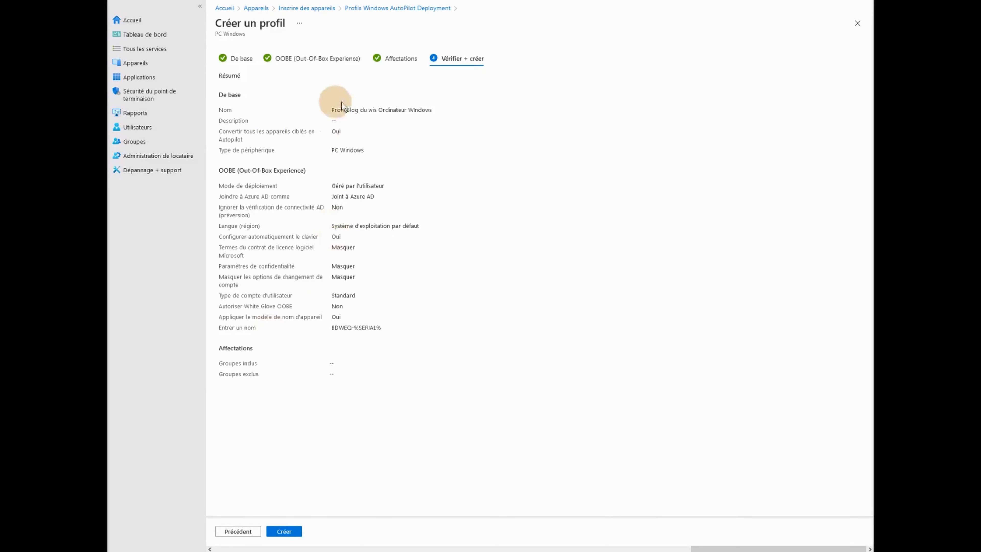
{"action": "left_click", "coordinate": [285, 530]}
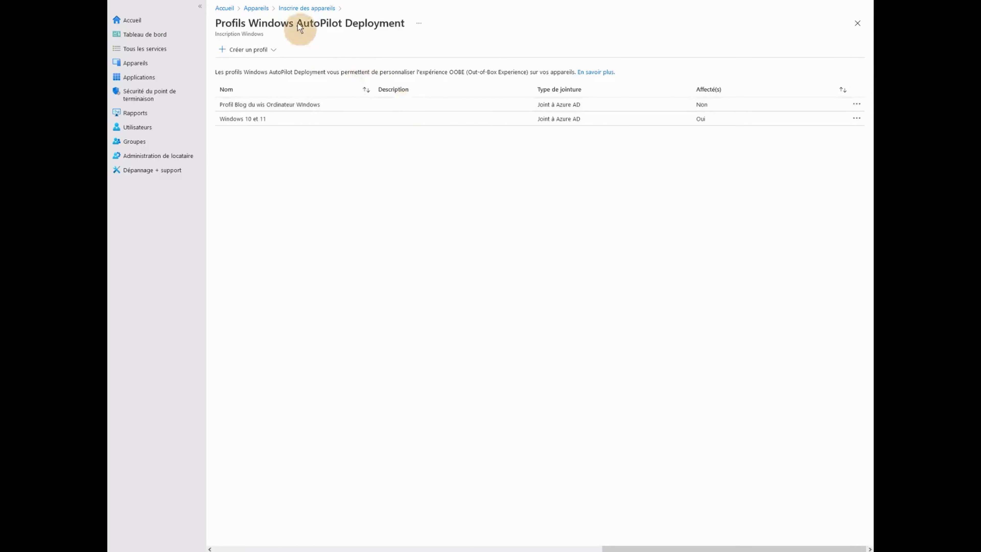
- Start a new enrollment status page profile named "Page d'inscription" and proceed to its settings
{"action": "left_click", "coordinate": [298, 9]}
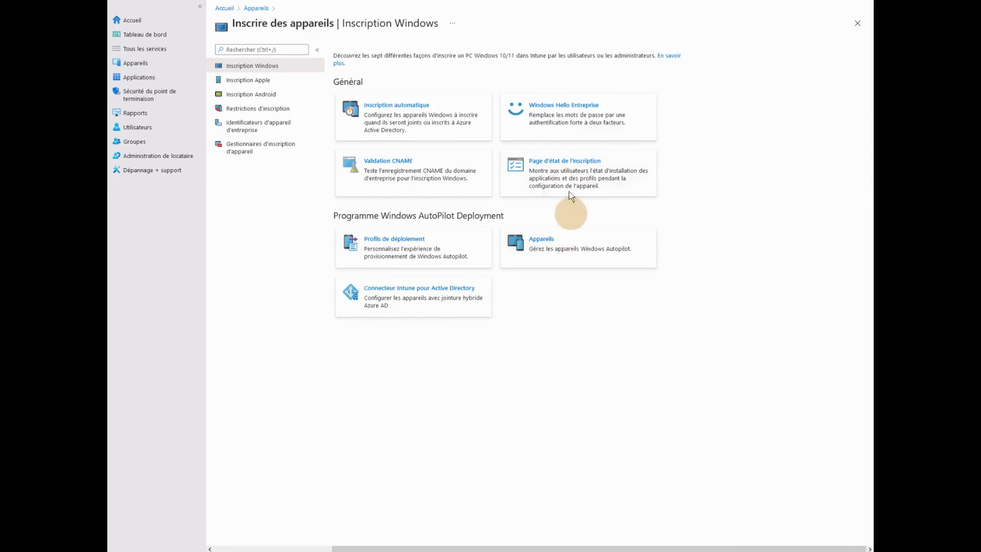
{"action": "left_click", "coordinate": [555, 171]}
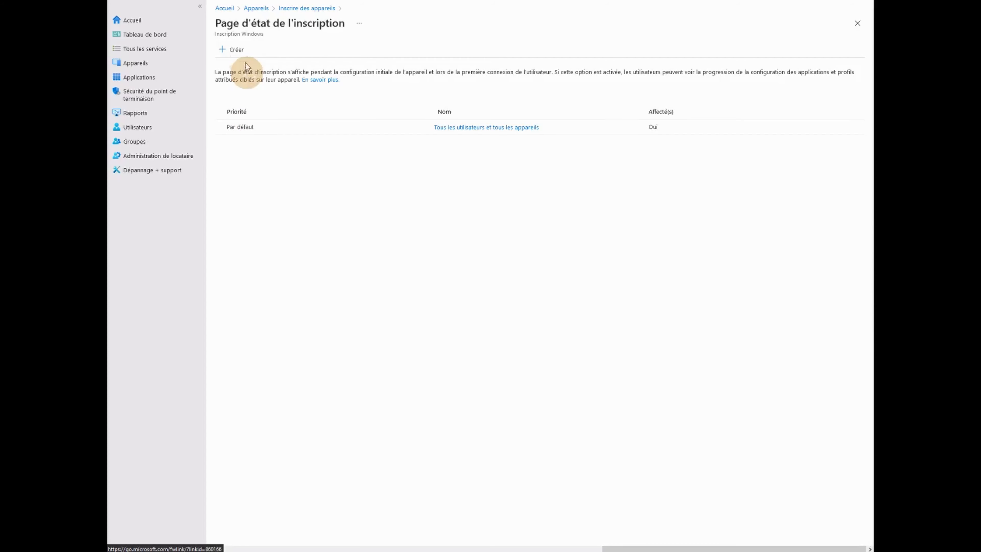
{"action": "left_click", "coordinate": [236, 49]}
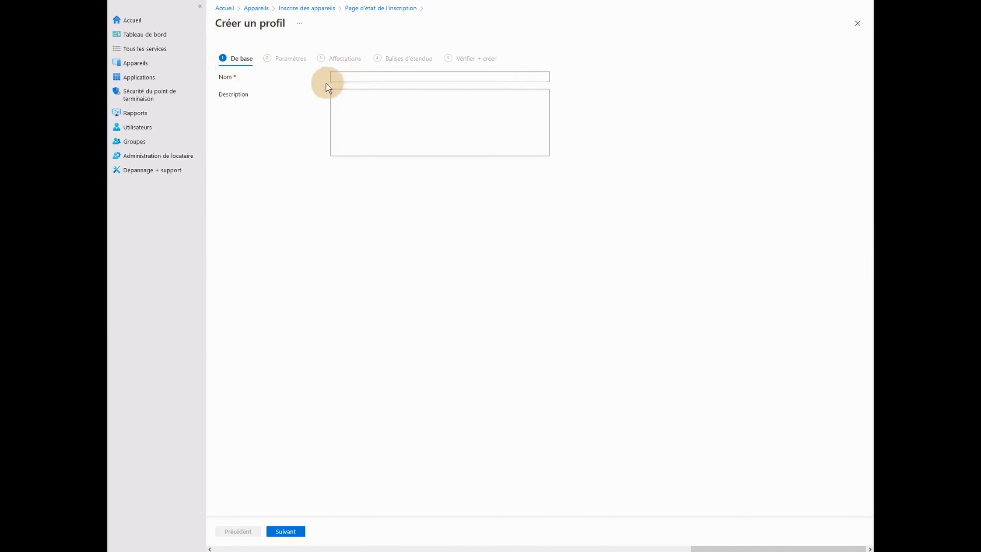
{"action": "left_click", "coordinate": [348, 76]}
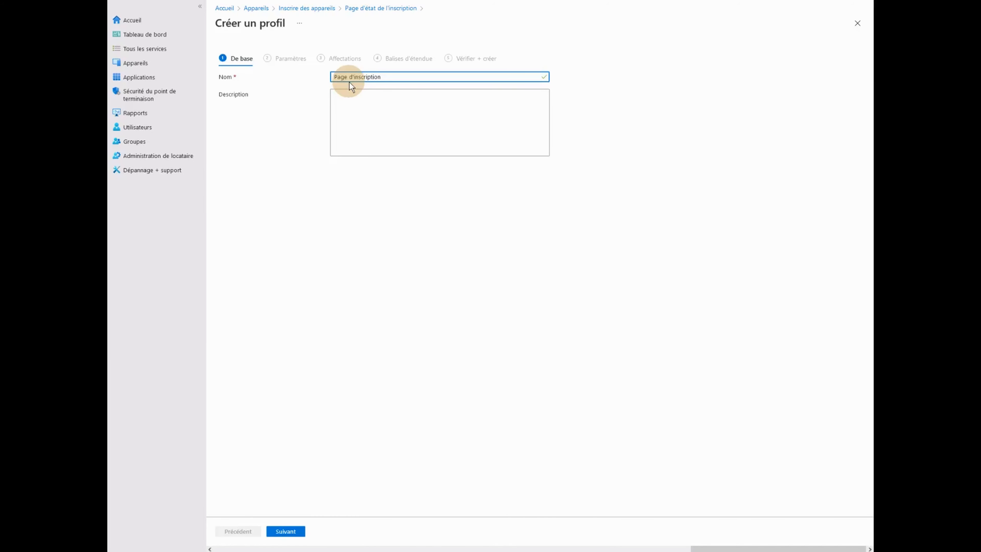
{"action": "left_click", "coordinate": [296, 534]}
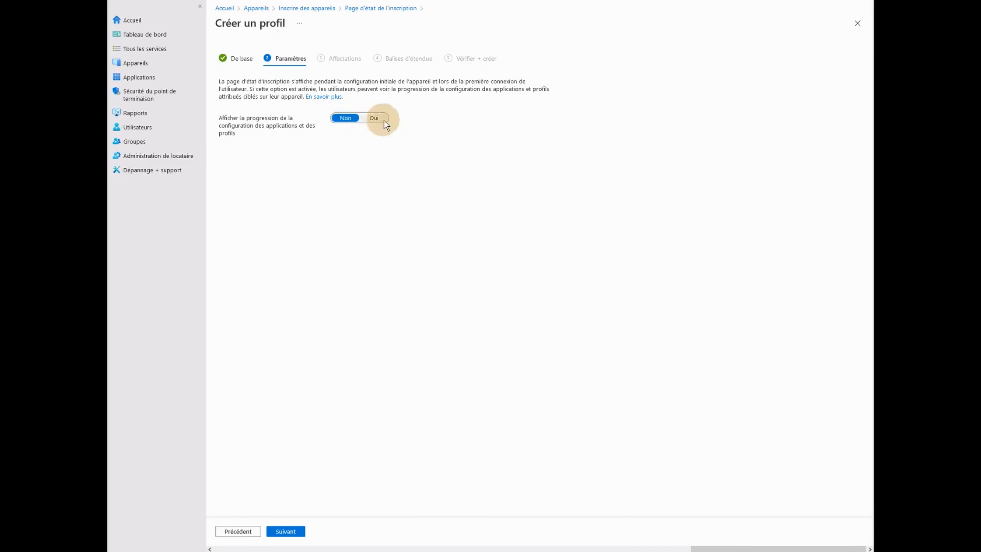
- Enable configuration progress display, set the error time limit to 300 minutes, and end the error message with "l'administrateur Cloud BDW"
{"action": "left_click", "coordinate": [374, 119]}
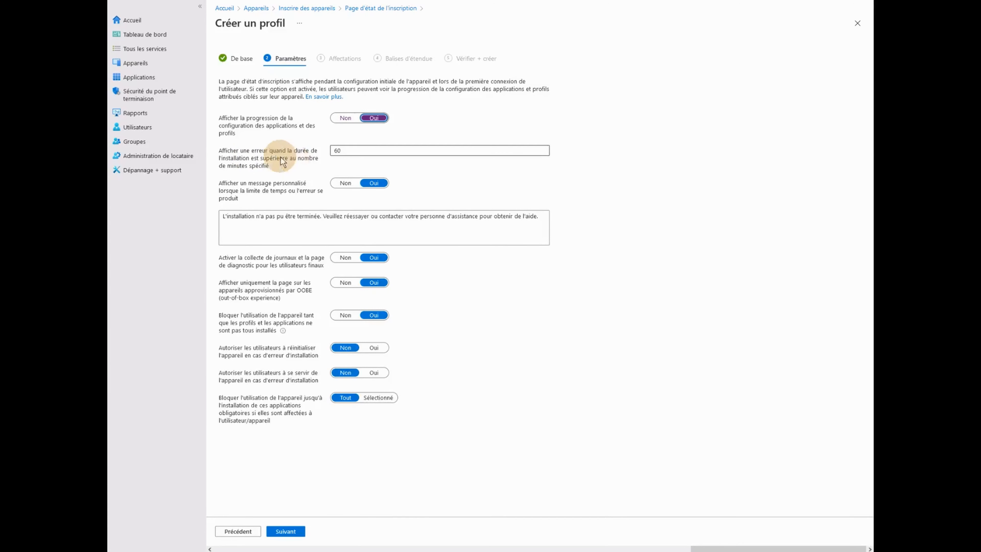
{"action": "double_click", "coordinate": [347, 150]}
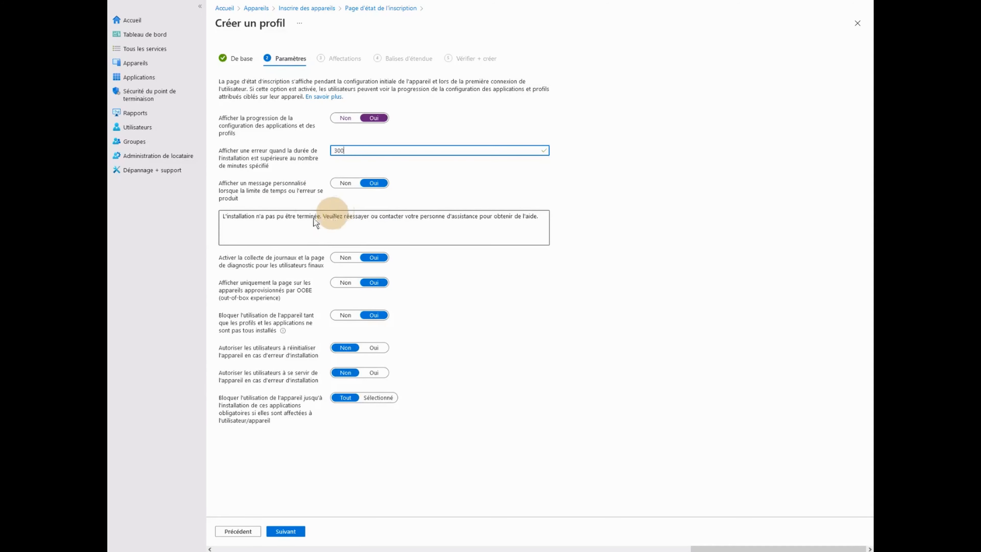
{"action": "left_click_drag", "start_coordinate": [405, 216], "coordinate": [606, 224]}
{"action": "type", "text": "L'administrateur Cloud BDW"}
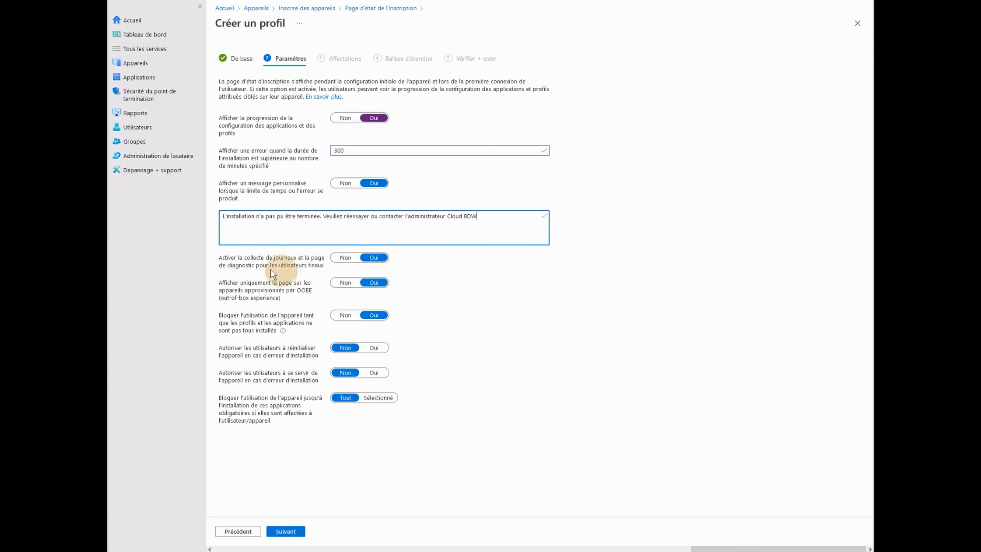
{"action": "left_click", "coordinate": [297, 232]}
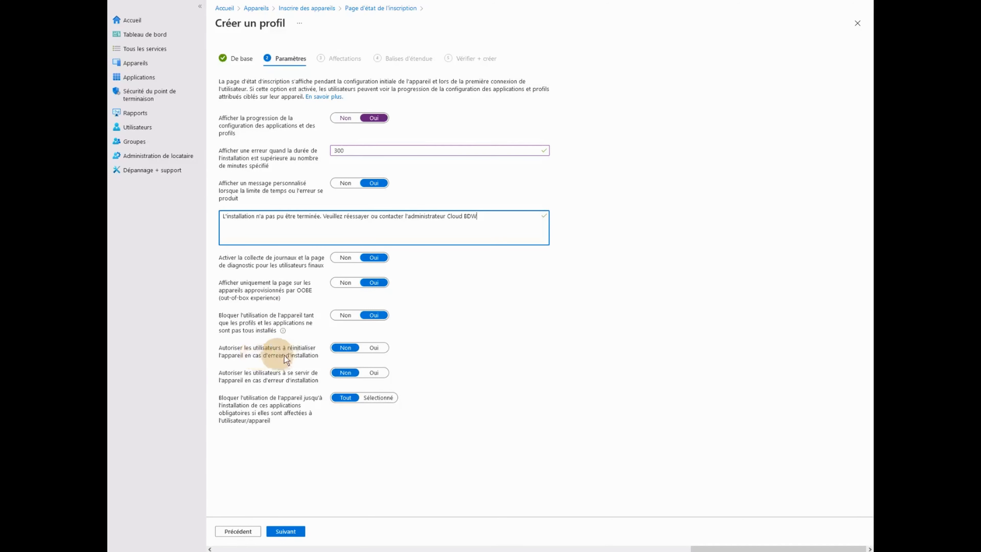
- Allow users both to reset the device and to use it when an installation error occurs
{"action": "left_click", "coordinate": [379, 347]}
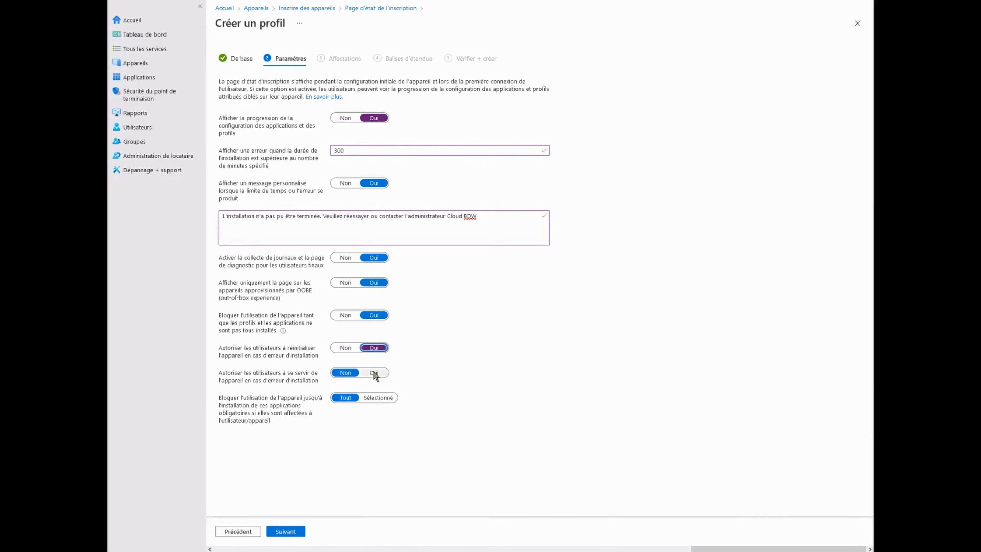
{"action": "left_click", "coordinate": [373, 373]}
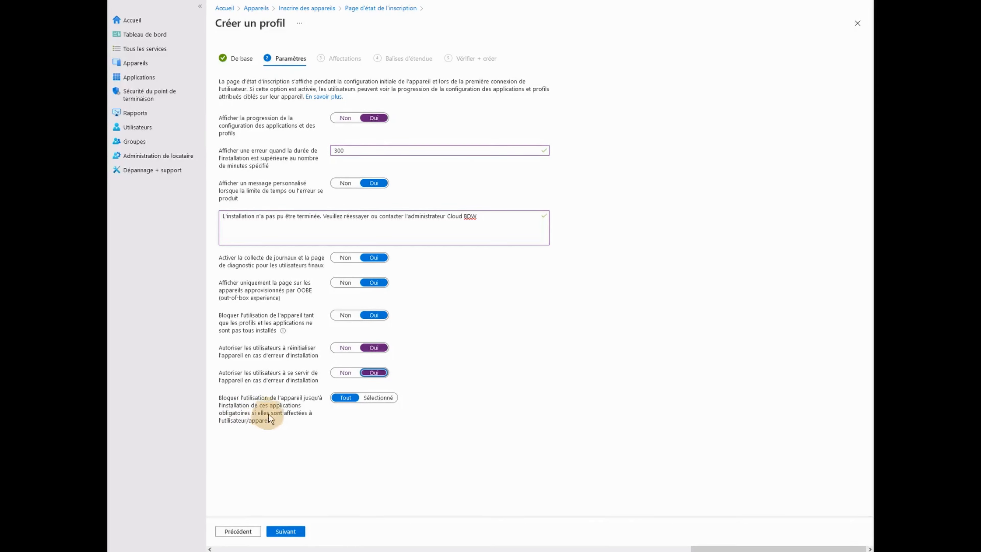
- Try restricting the required applications that block device use to selected ones, and check the managed applications available without choosing any
{"action": "left_click", "coordinate": [377, 398]}
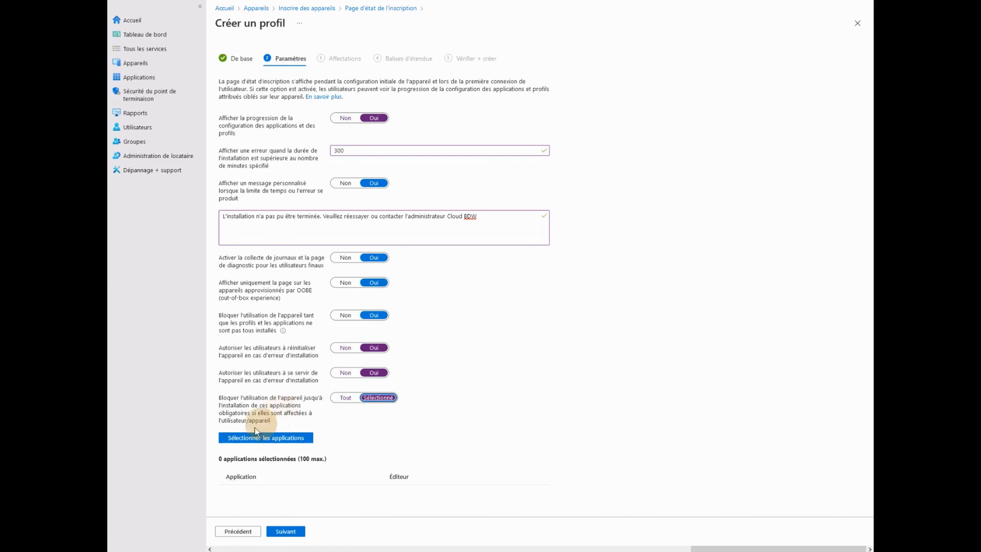
{"action": "left_click", "coordinate": [251, 438]}
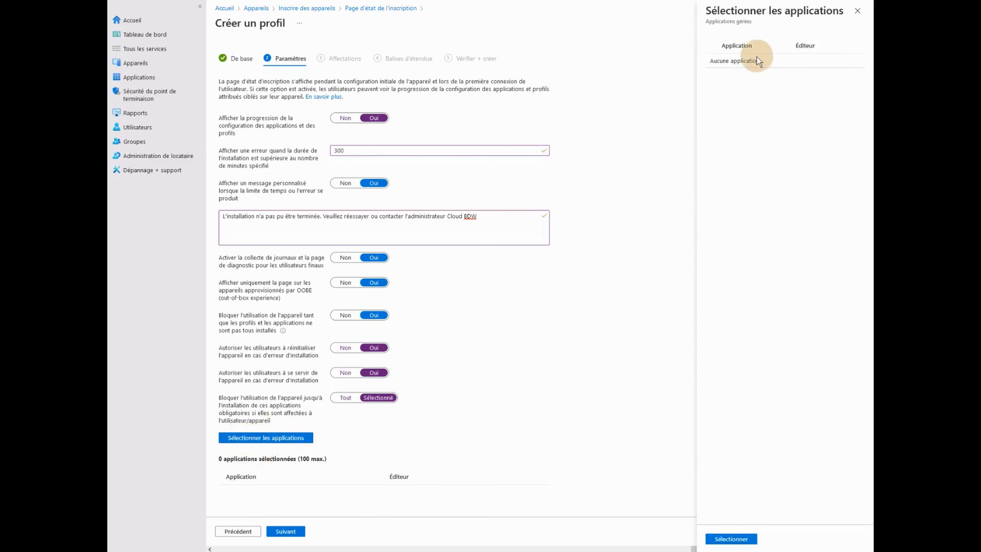
{"action": "left_click", "coordinate": [857, 10]}
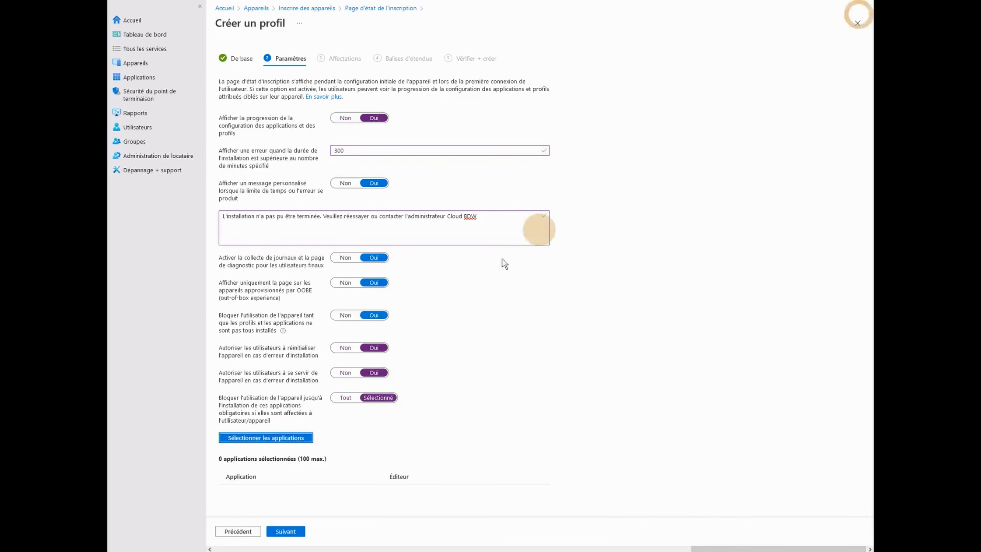
- Create the enrollment status page profile with no included groups and only the default scope tag "Par défaut"
{"action": "left_click", "coordinate": [285, 531]}
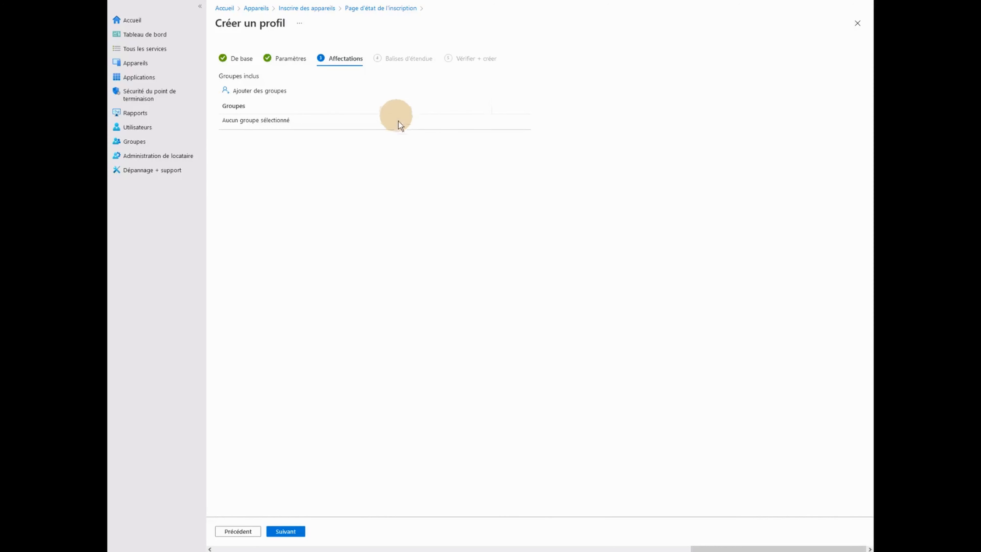
{"action": "left_click", "coordinate": [285, 531]}
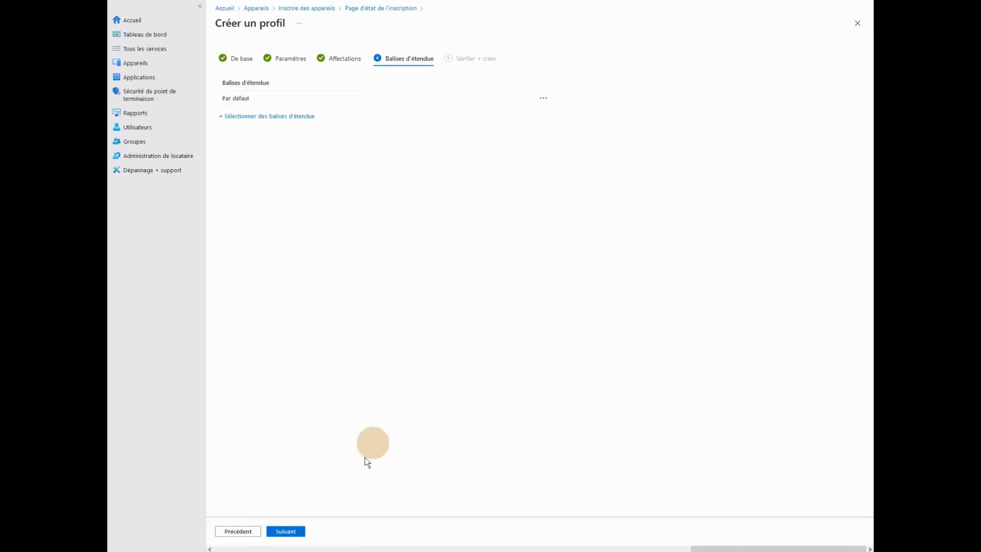
{"action": "left_click", "coordinate": [285, 117]}
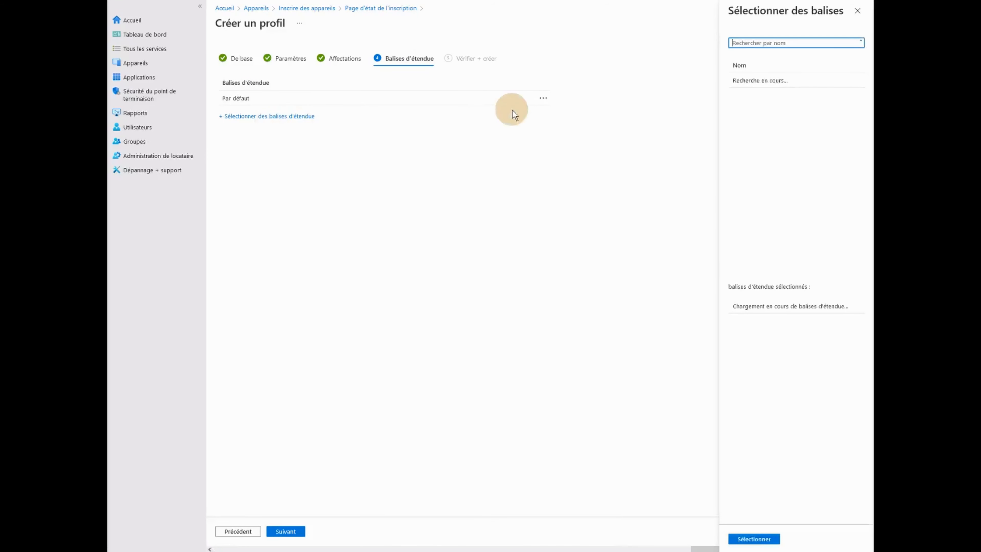
{"action": "left_click", "coordinate": [857, 11]}
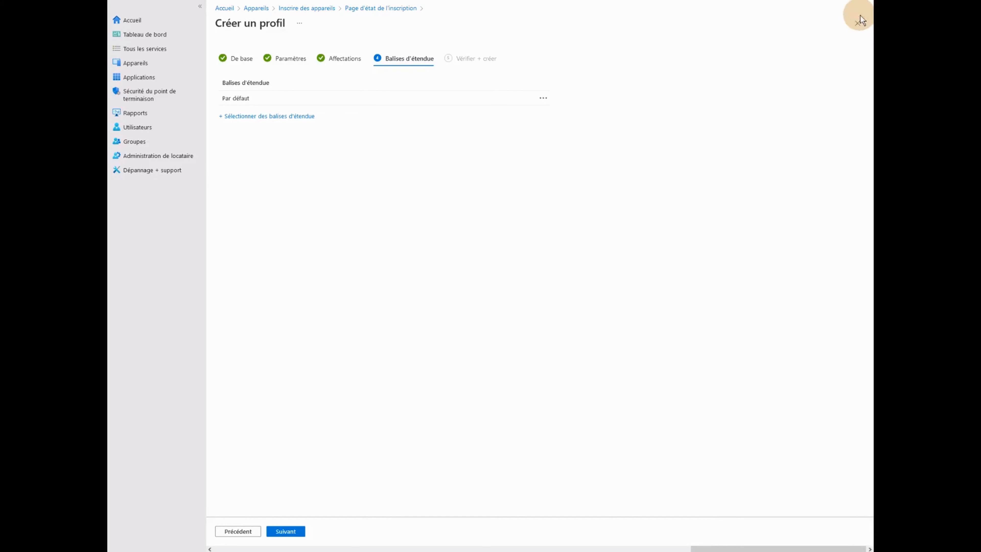
{"action": "left_click", "coordinate": [285, 531]}
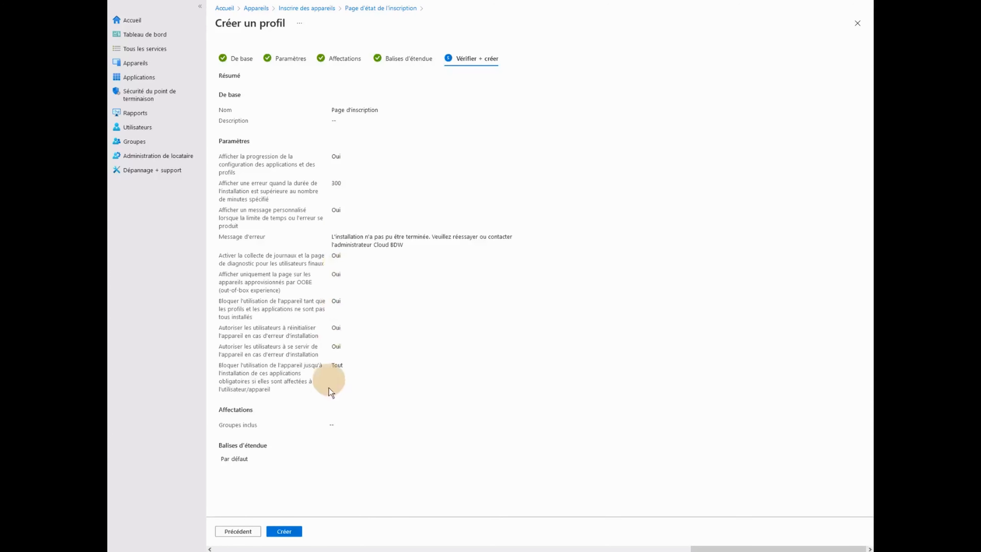
{"action": "left_click", "coordinate": [284, 531]}
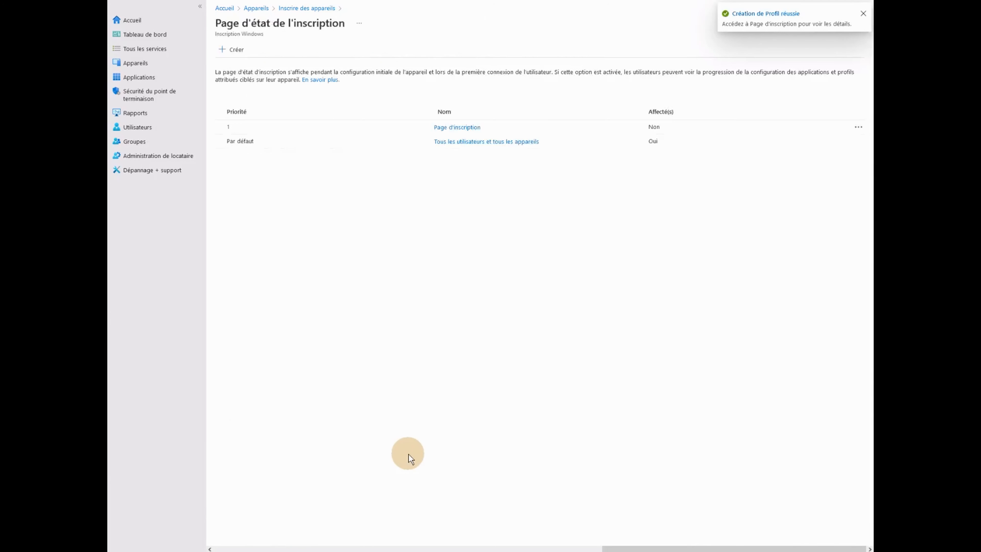